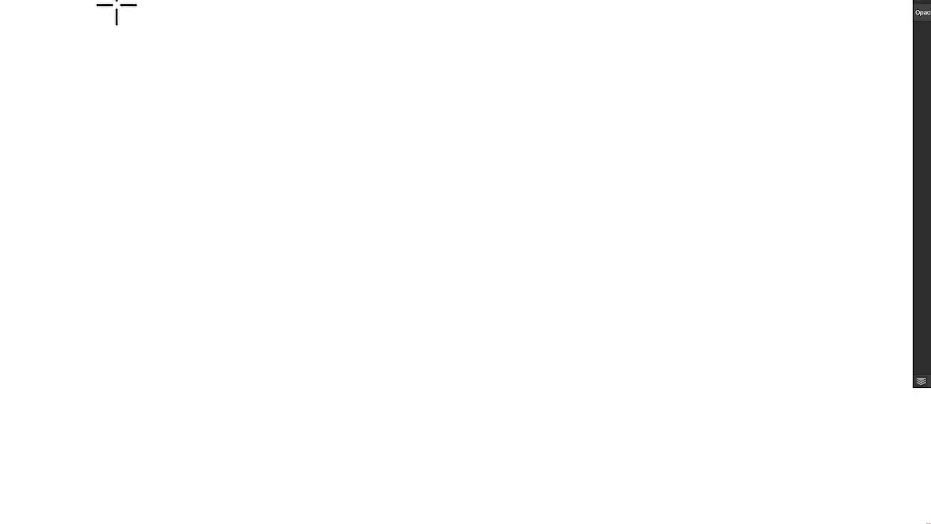
# - Draw a red three-quarter pie with a black outline and set its stroke width to 22 pt
pyautogui.moveTo(116, 6)
pyautogui.mouseDown()
pyautogui.moveTo(575, 445)
pyautogui.moveTo(580, 462)
pyautogui.mouseUp()
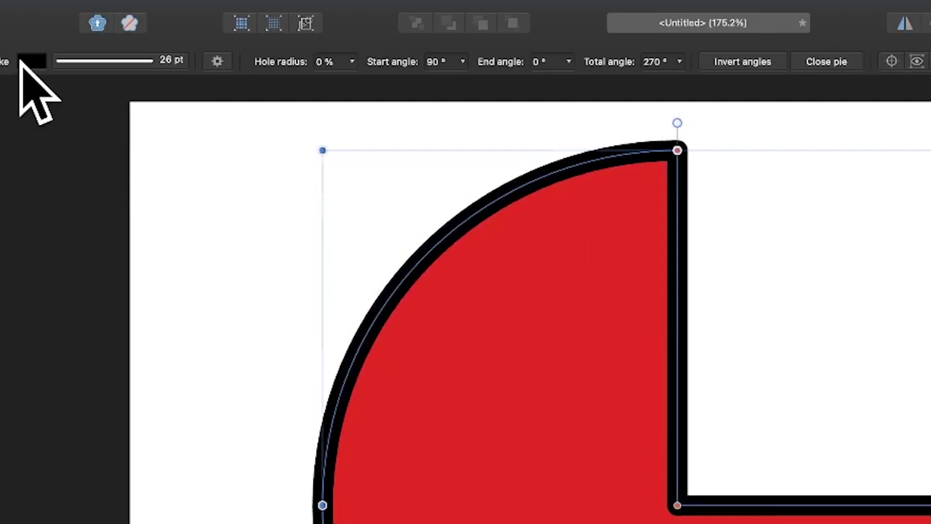
pyautogui.click(157, 61)
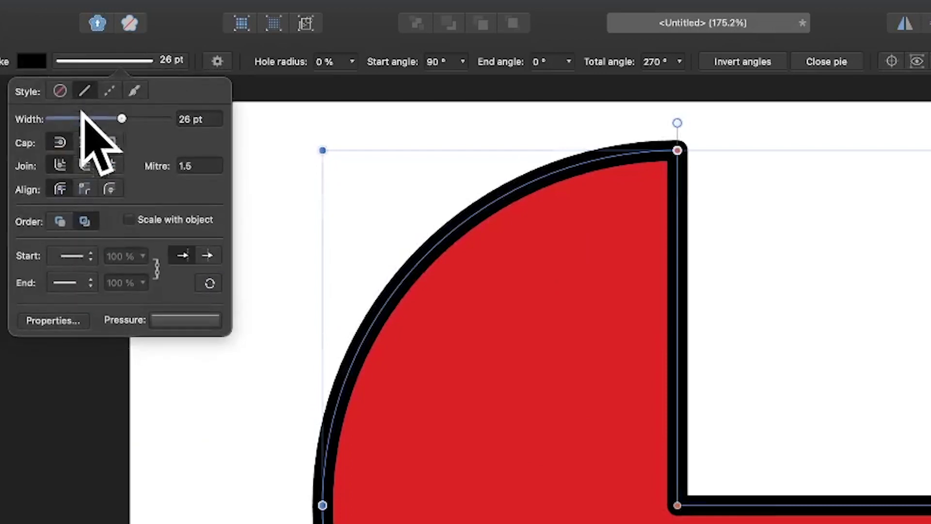
pyautogui.moveTo(121, 119); pyautogui.dragTo(115, 118)
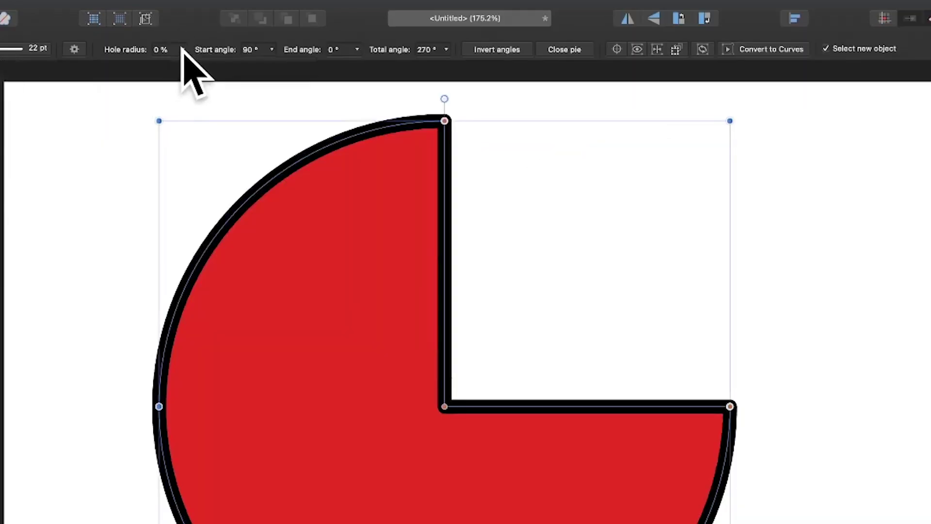
# - Give the pie a 28% hole and change its end angle so it spans 254 degrees
pyautogui.click(182, 49)
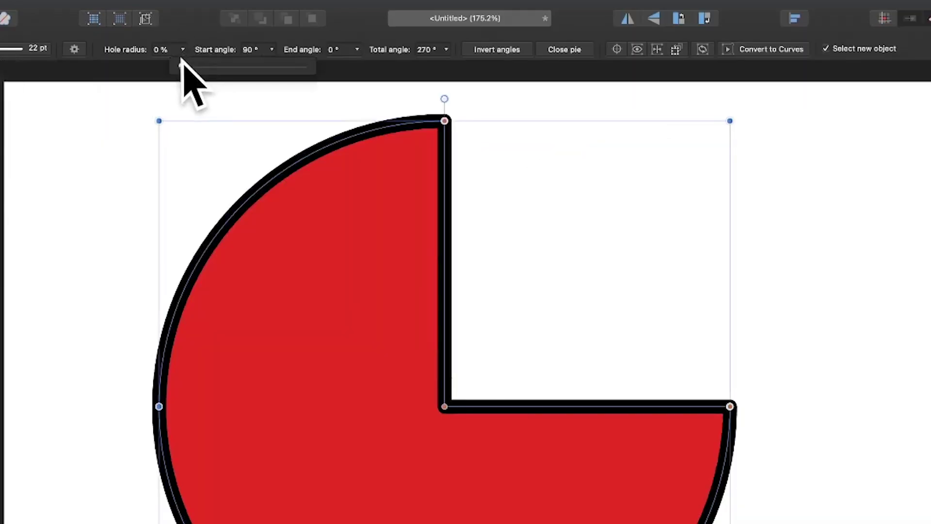
pyautogui.moveTo(181, 66); pyautogui.dragTo(216, 66)
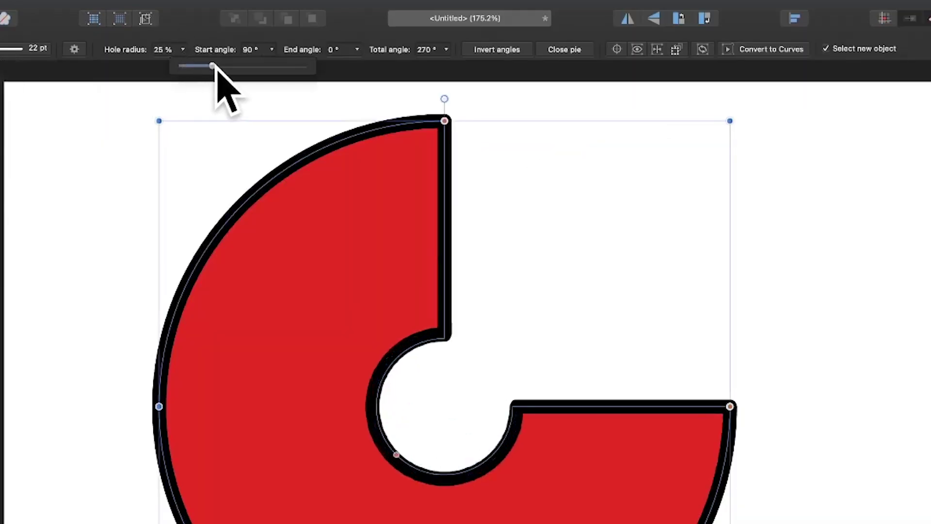
pyautogui.click(357, 49)
pyautogui.moveTo(357, 67); pyautogui.dragTo(369, 67)
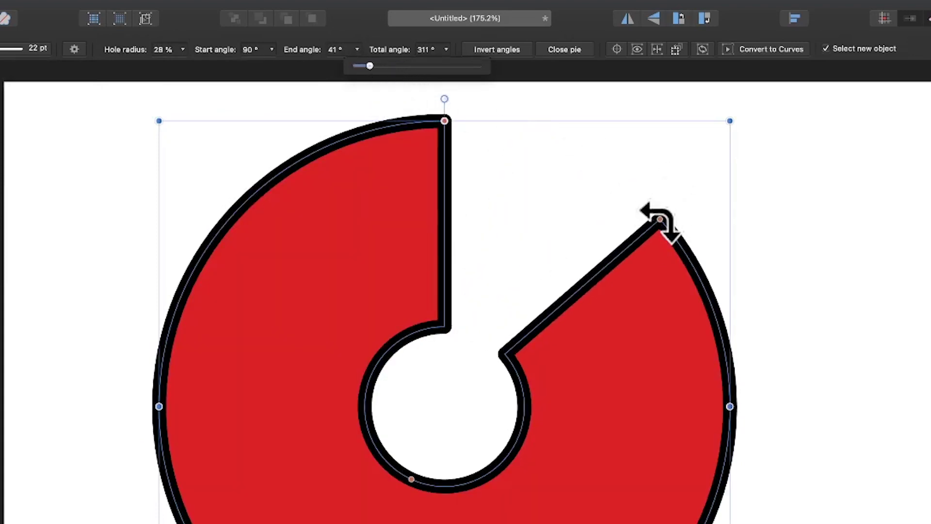
pyautogui.moveTo(658, 219)
pyautogui.mouseDown()
pyautogui.moveTo(678, 358)
pyautogui.moveTo(658, 495)
pyautogui.mouseUp()
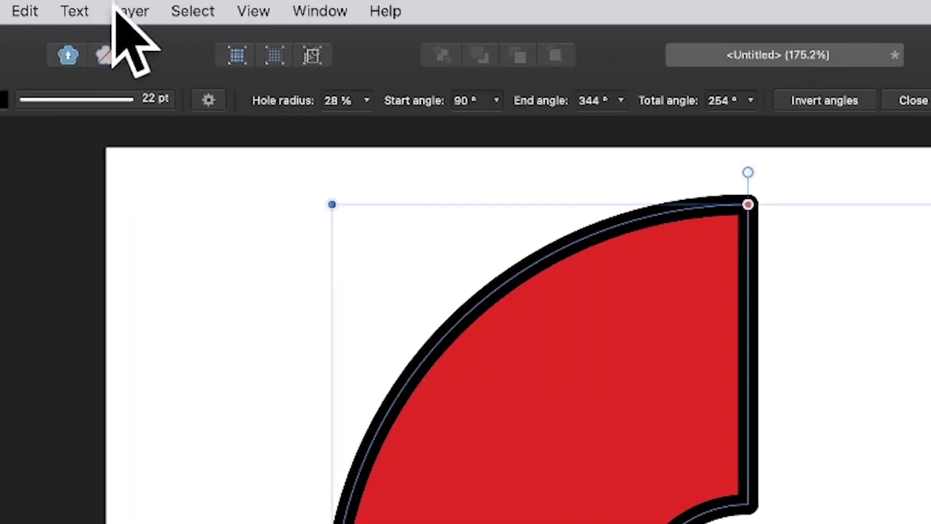
# - Convert the red donut pie into an editable path with Convert to Curves
pyautogui.click(127, 11)
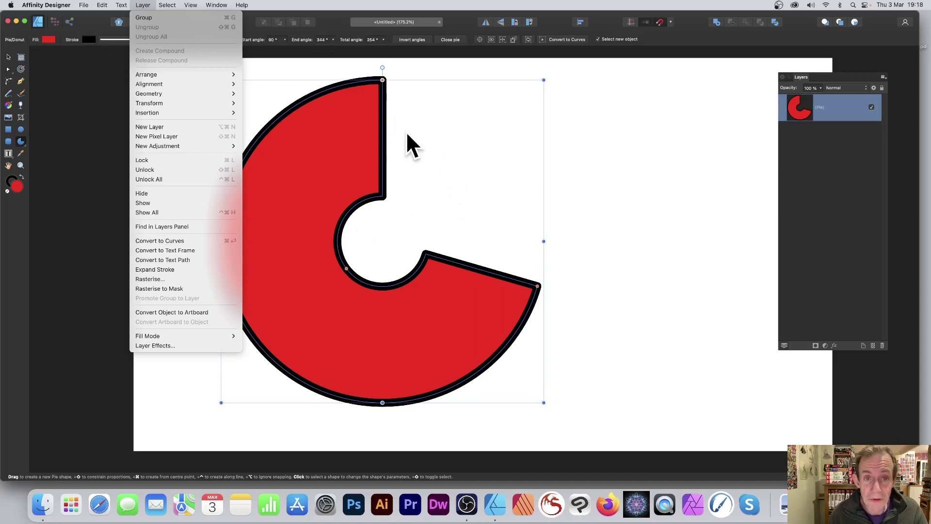
pyautogui.click(341, 150)
pyautogui.rightClick(341, 150)
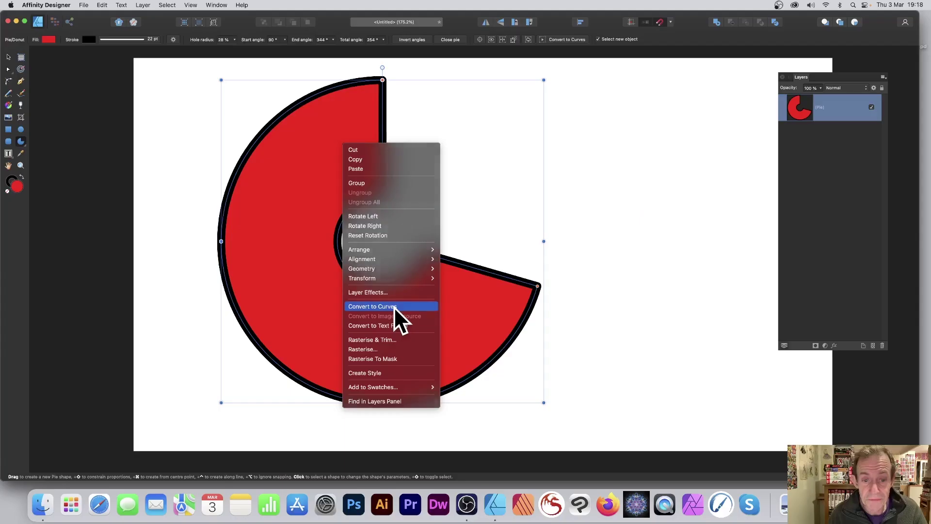
pyautogui.click(295, 373)
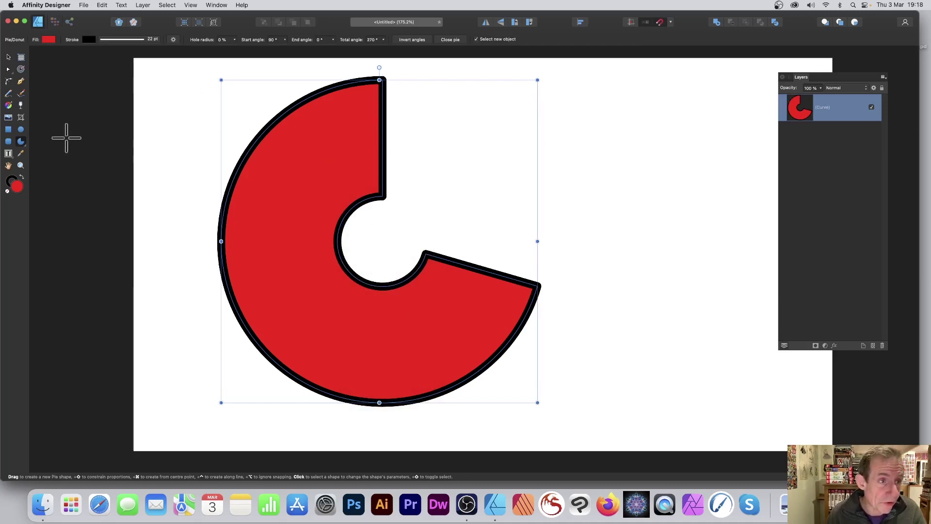
# - Switch to the Node Tool to edit the converted donut's nodes
pyautogui.click(8, 70)
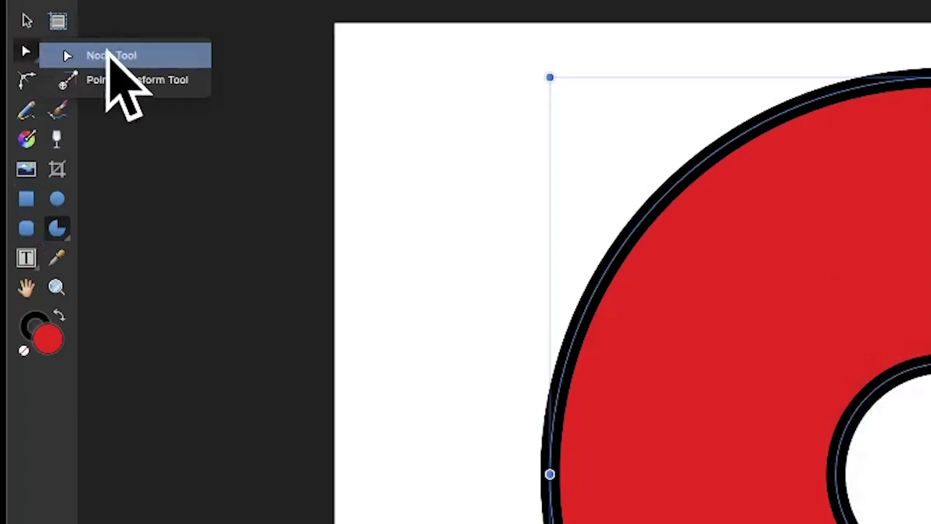